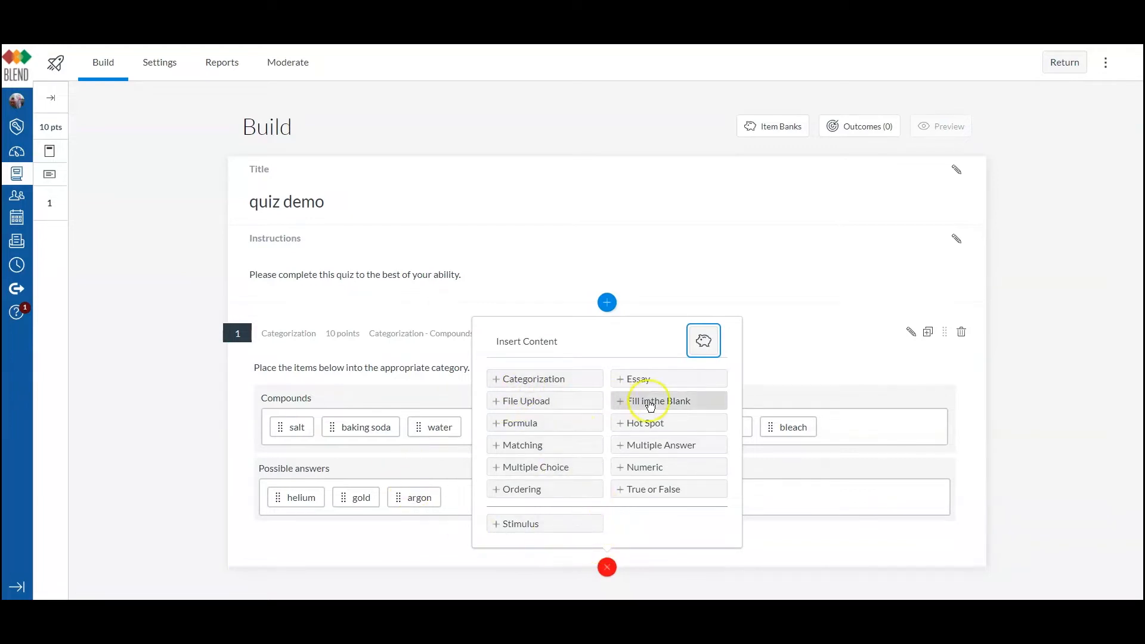
Step: Add a Fill in the Blank question after question 1, titled "Fill in The Blank Question", leaving the question stem empty
click(652, 403)
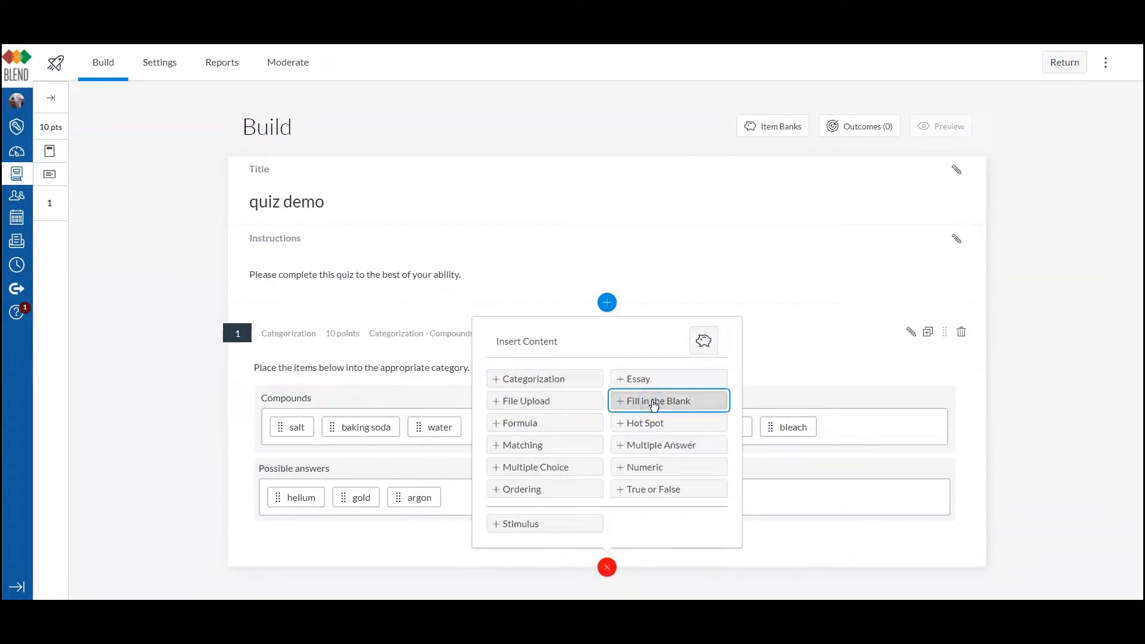
click(382, 272)
text(Fill in The Blank Question)
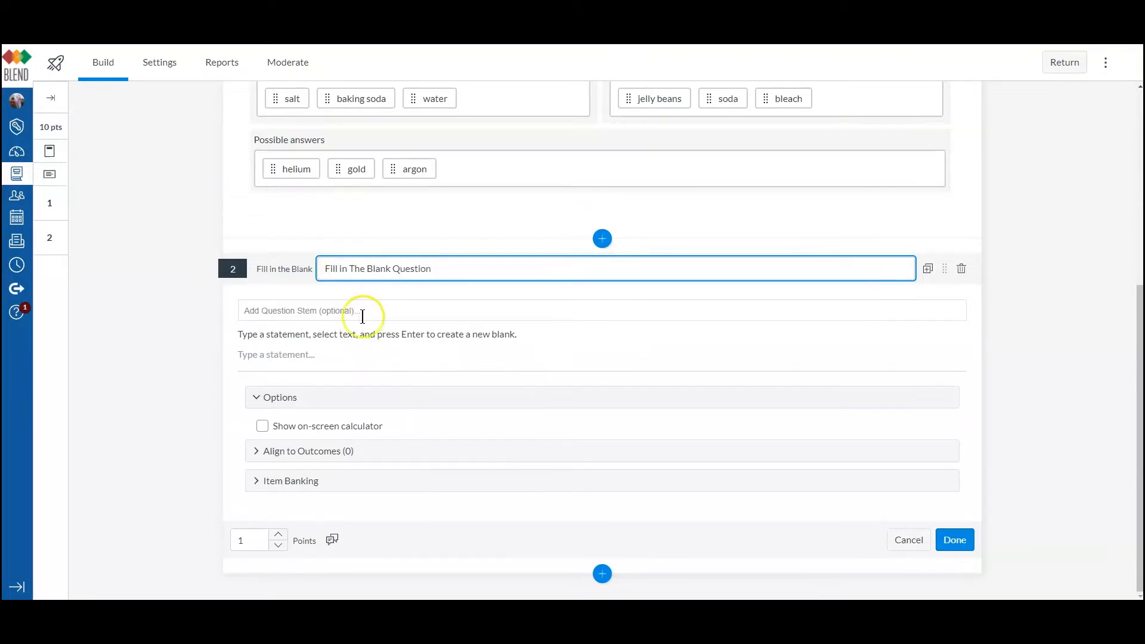
click(362, 313)
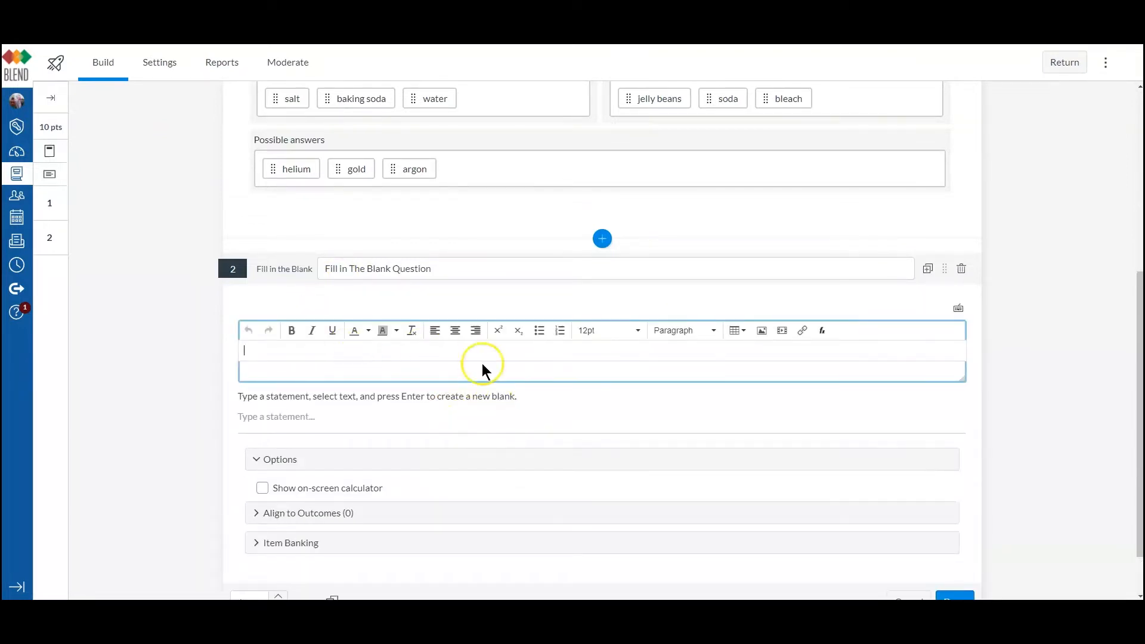
click(778, 393)
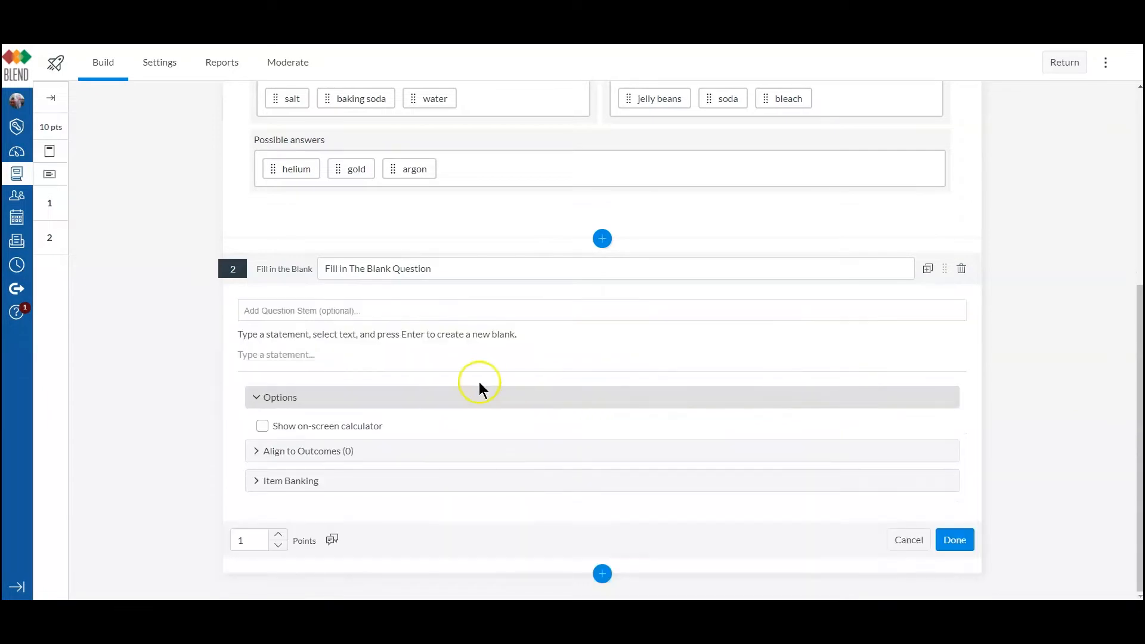
Step: Enter the statement "Radon is an element." and turn the word "Radon" into a blank
click(280, 354)
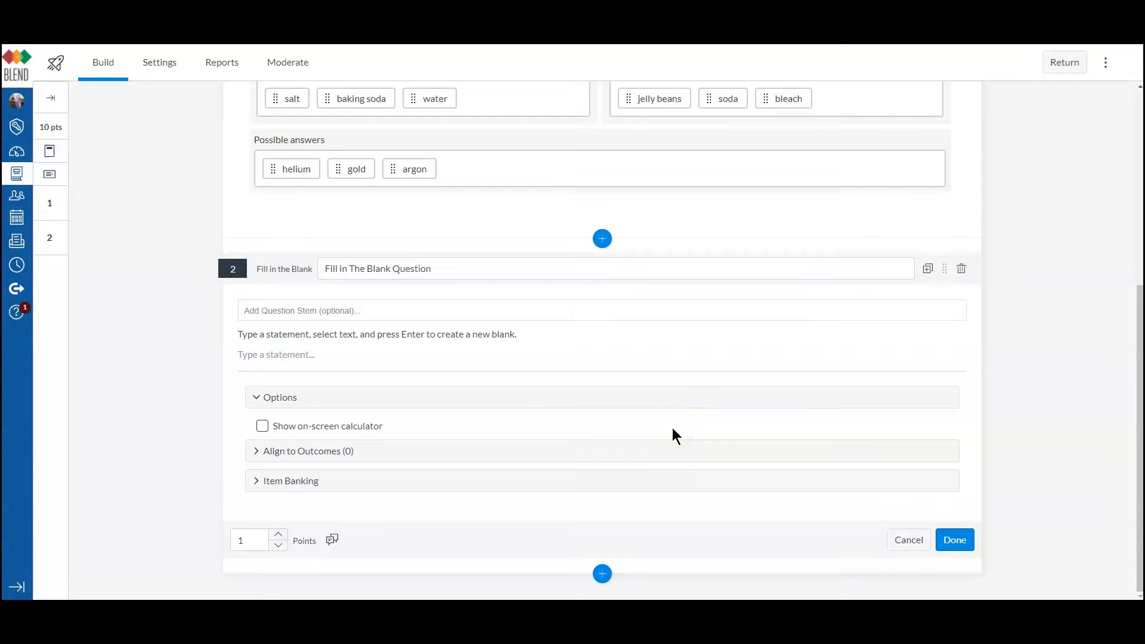
text(Radon is an element)
click(668, 428)
double_click(248, 356)
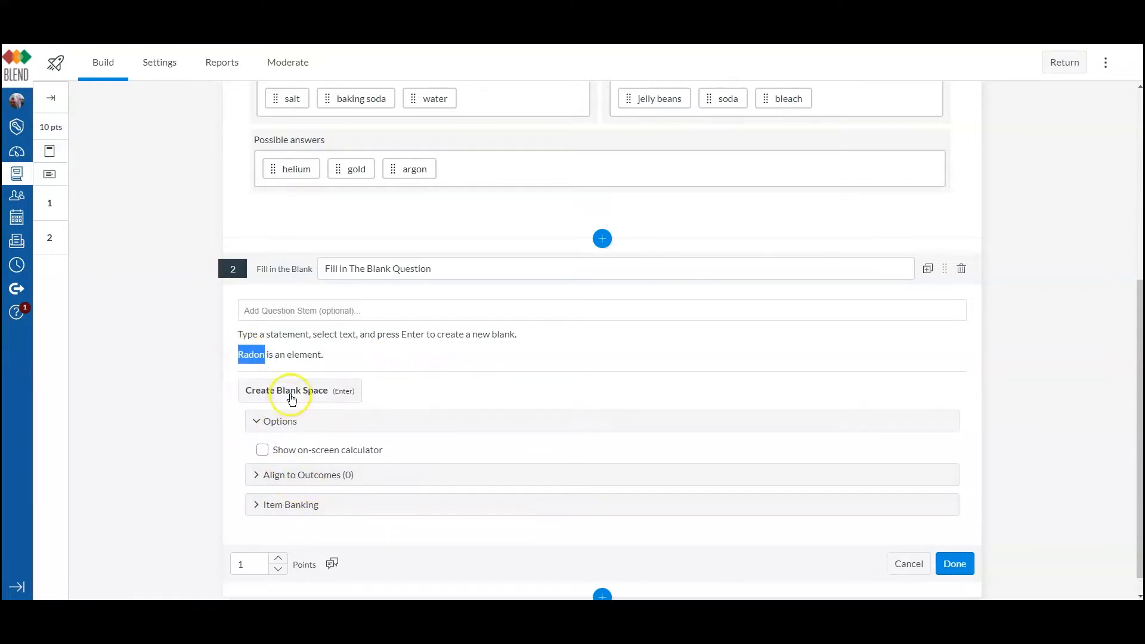
click(292, 394)
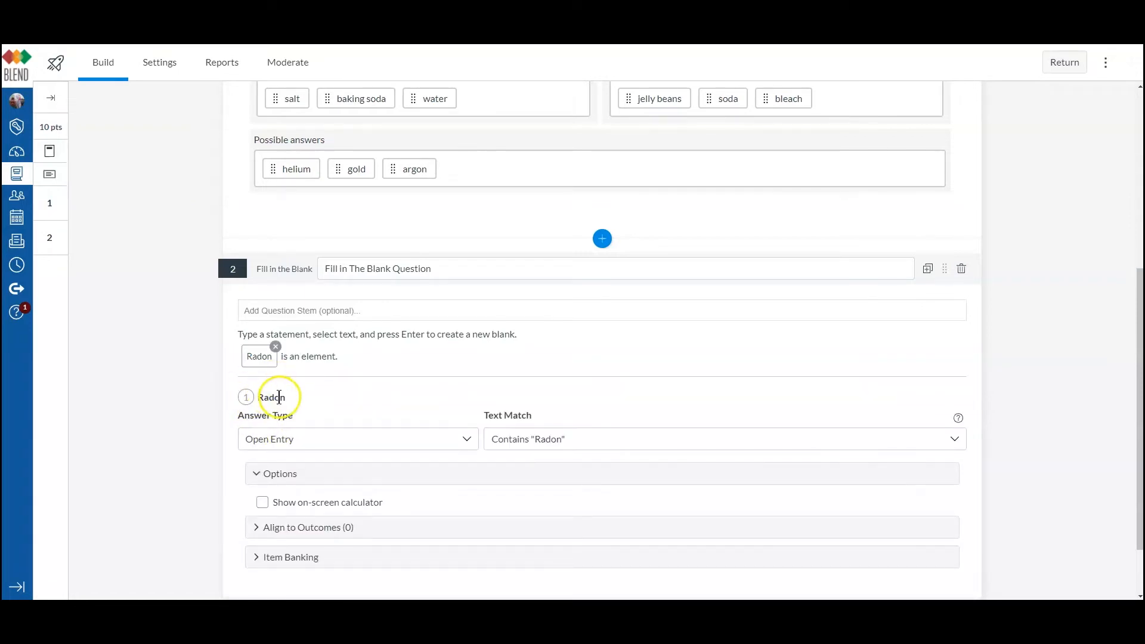
Step: Keep the Radon blank as Open Entry and set its text match to Close Enough with a Levenshtein distance of 2
click(334, 439)
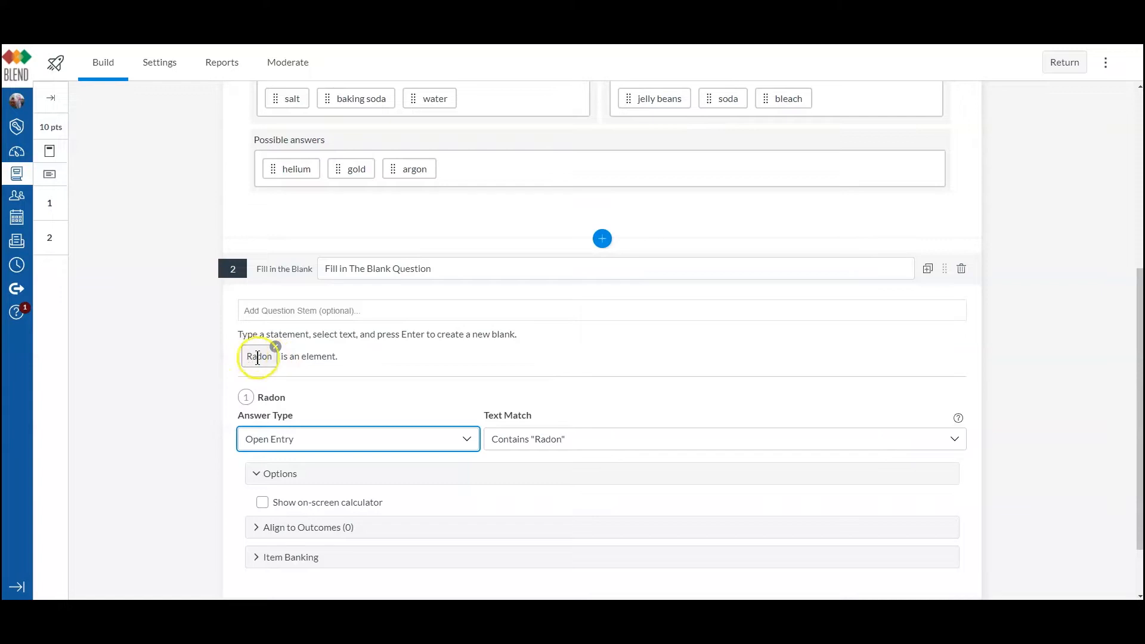
click(584, 438)
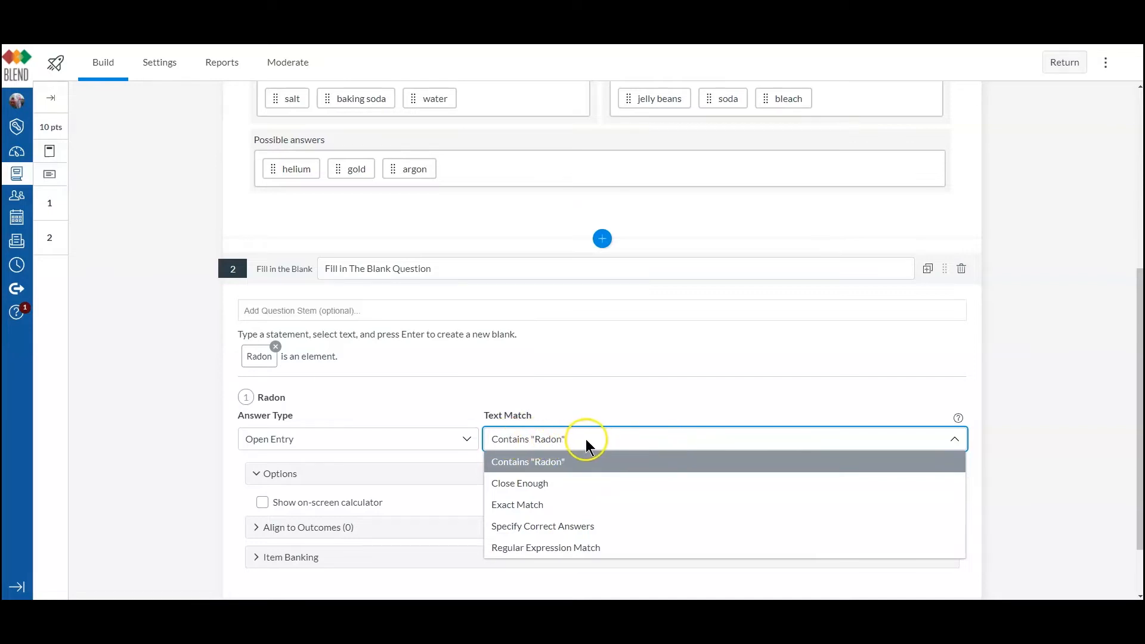
click(522, 483)
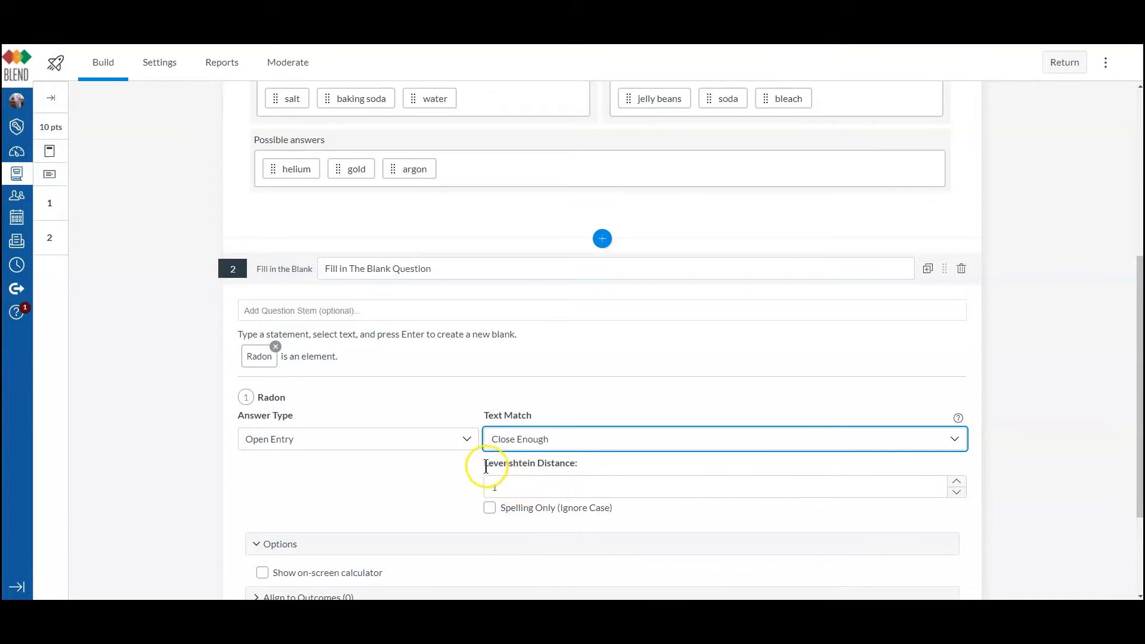
drag(484, 466, 575, 473)
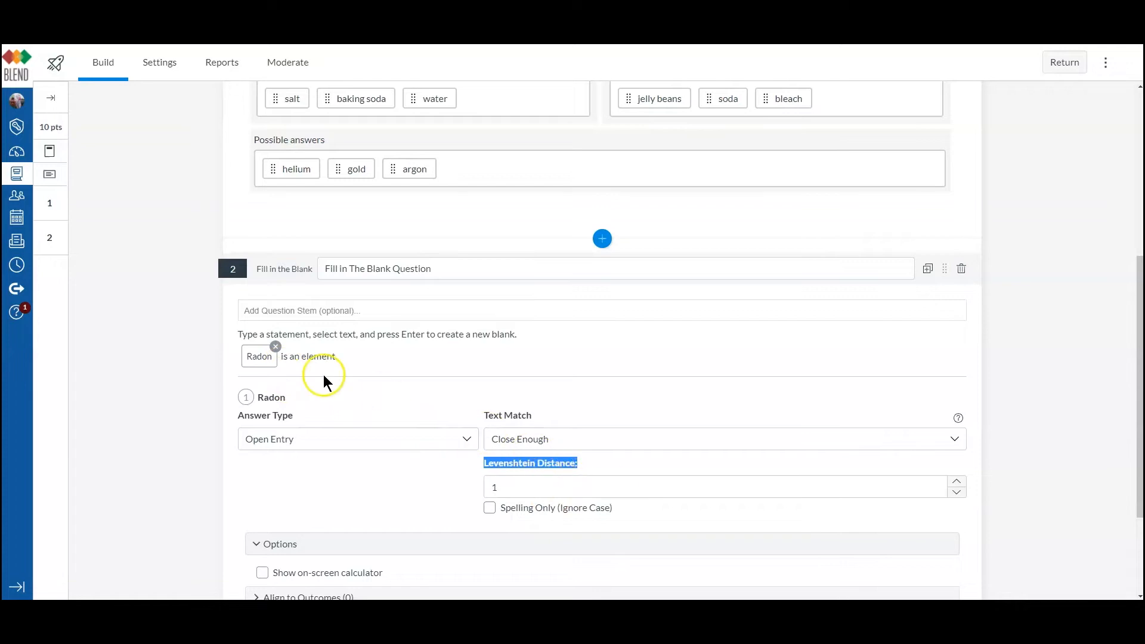
click(956, 484)
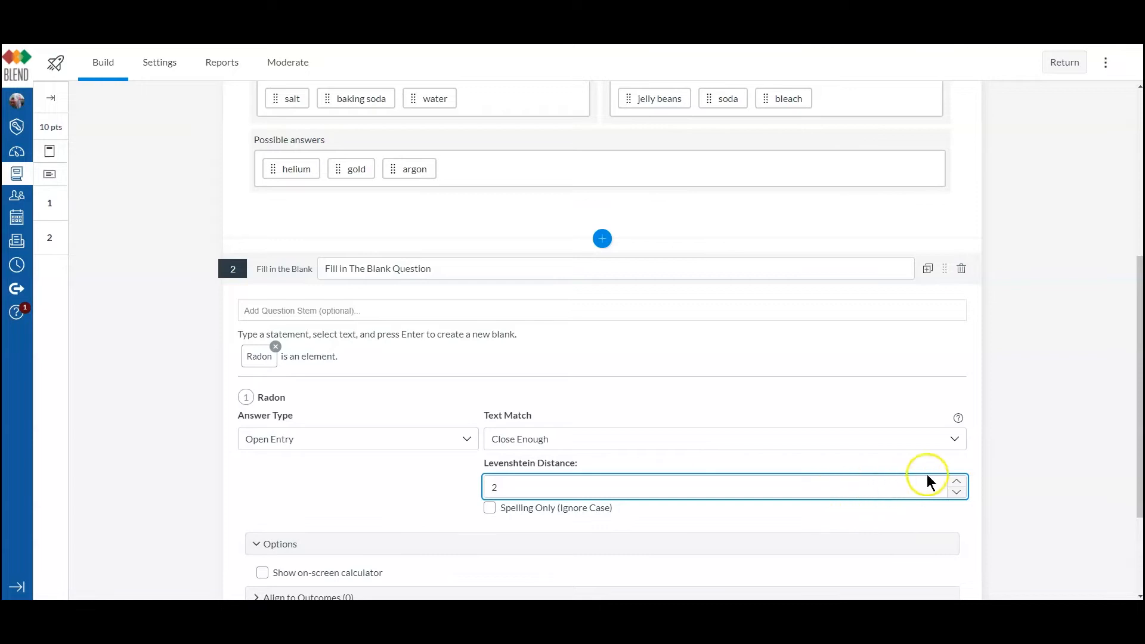
Step: Try the Specify Correct Answers and Regular Expression Match text matching for the Radon blank
click(954, 438)
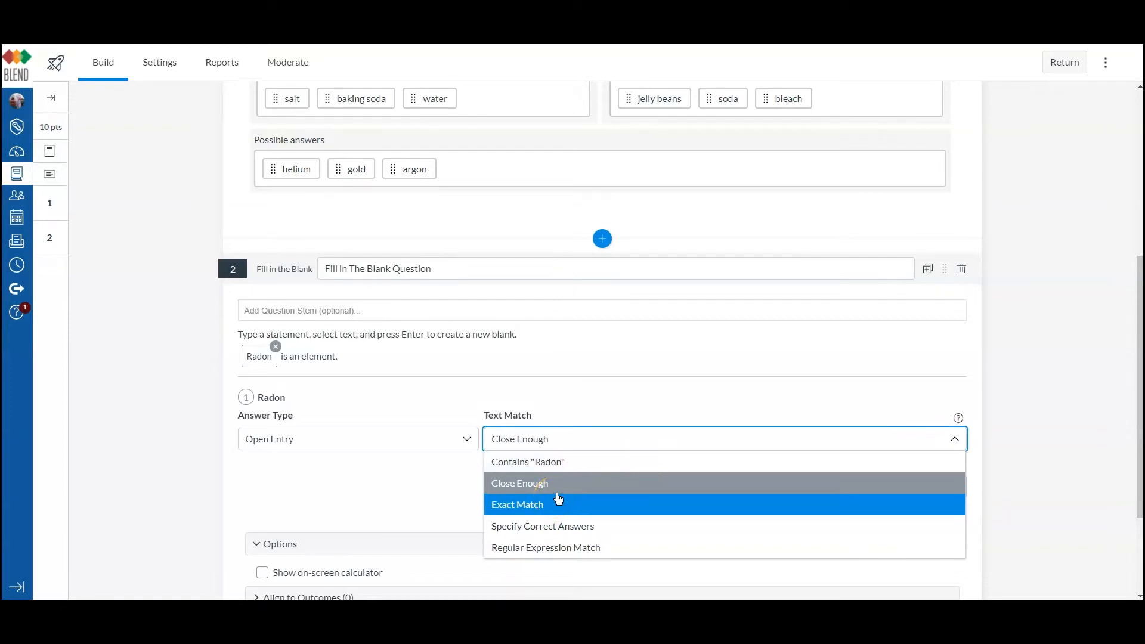
click(557, 530)
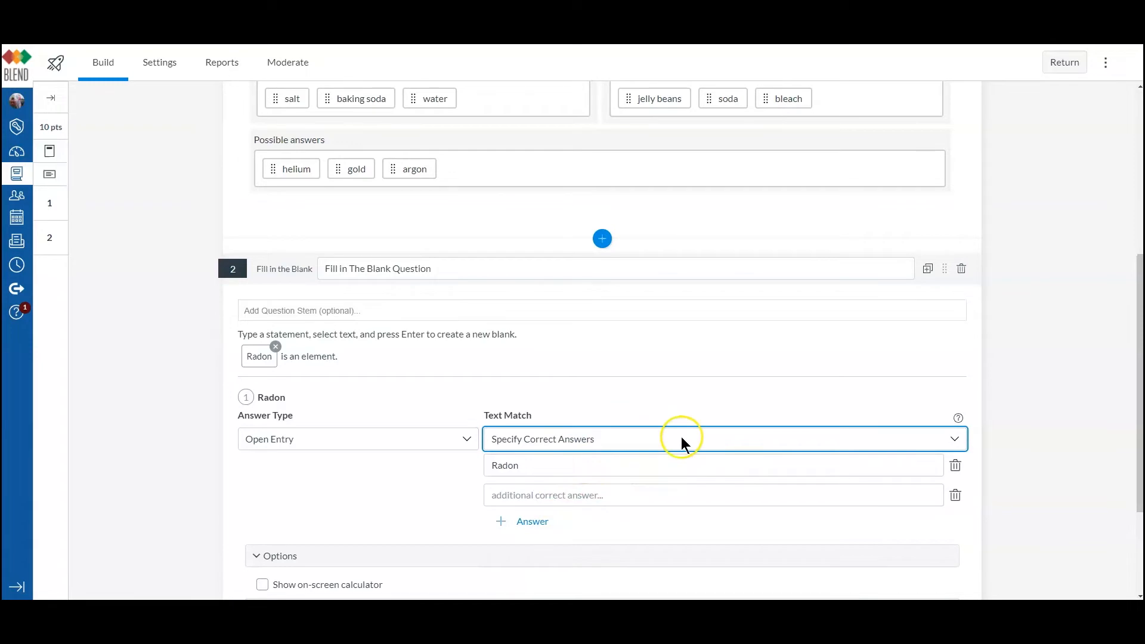
click(544, 494)
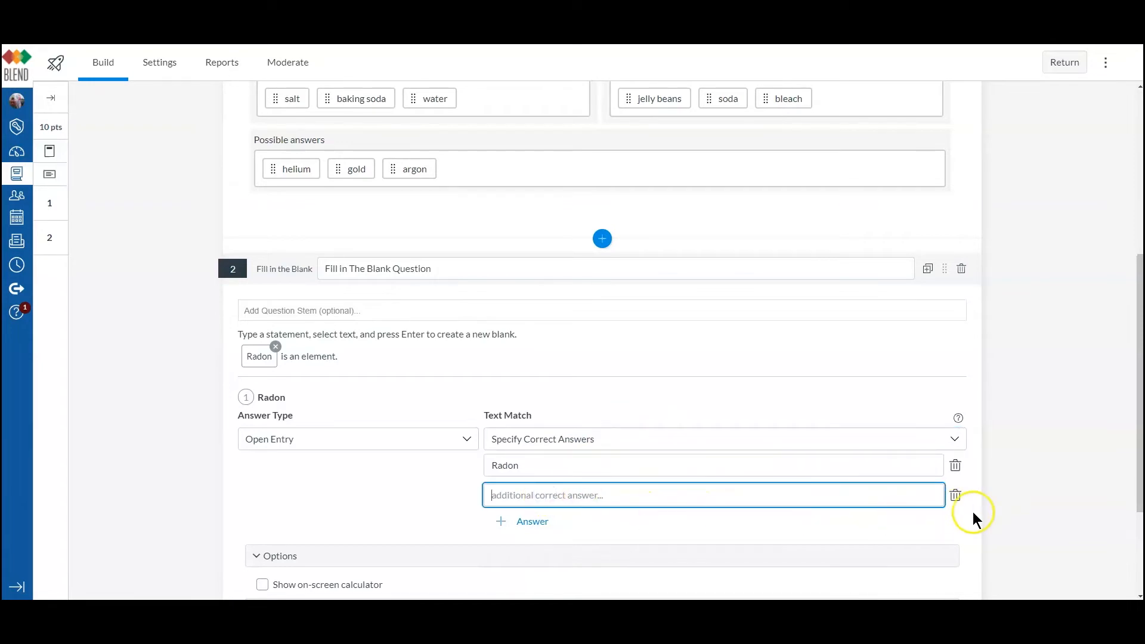
click(954, 441)
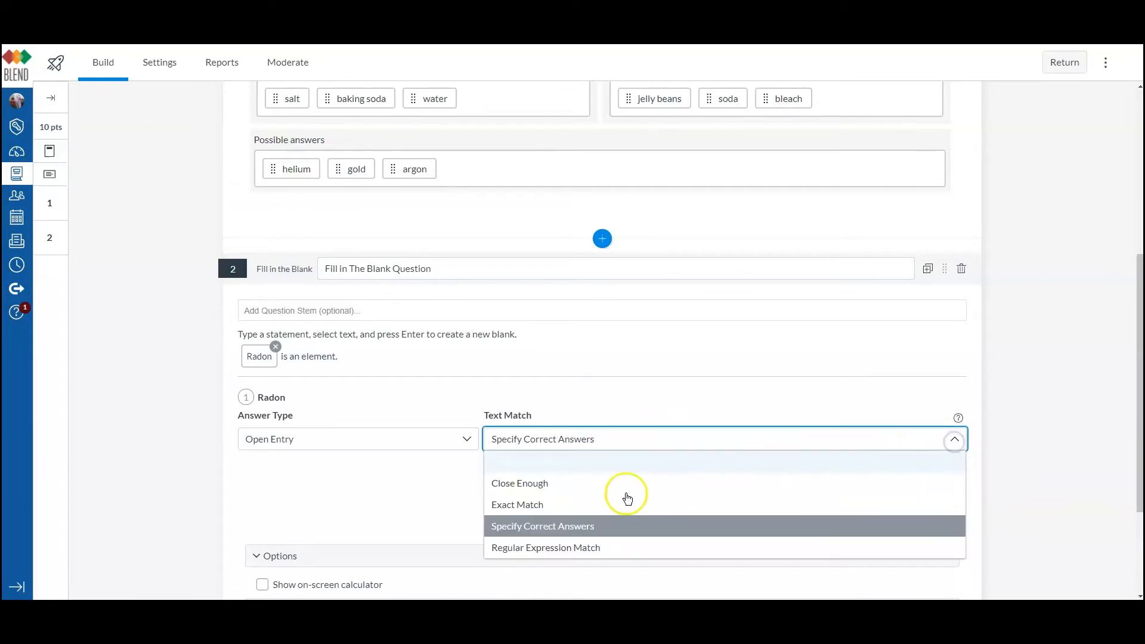
click(549, 546)
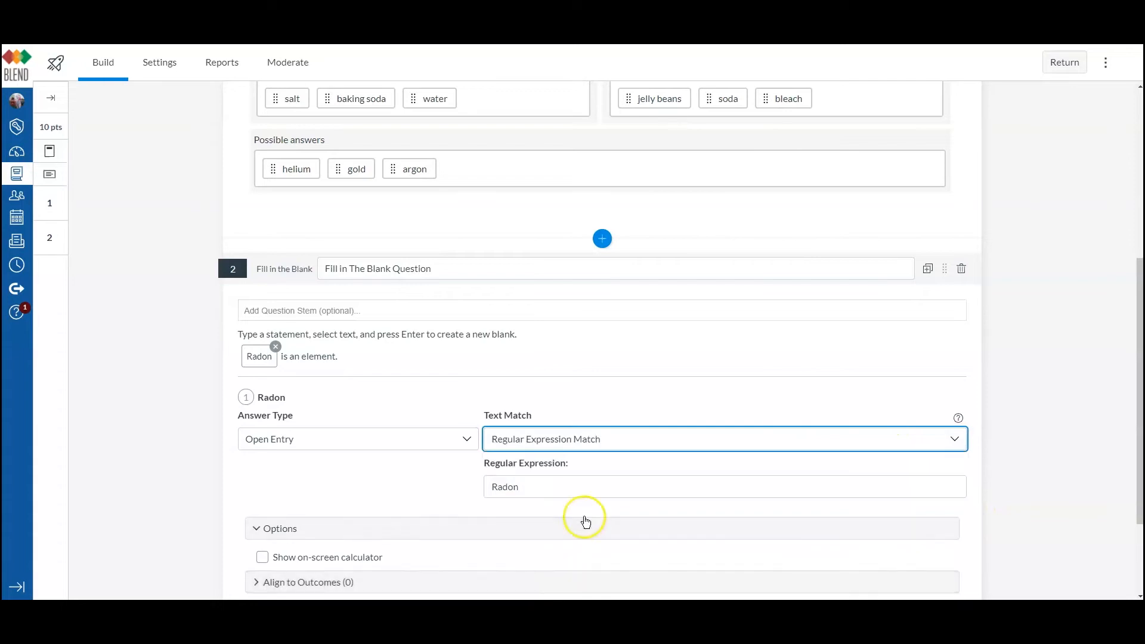
click(590, 486)
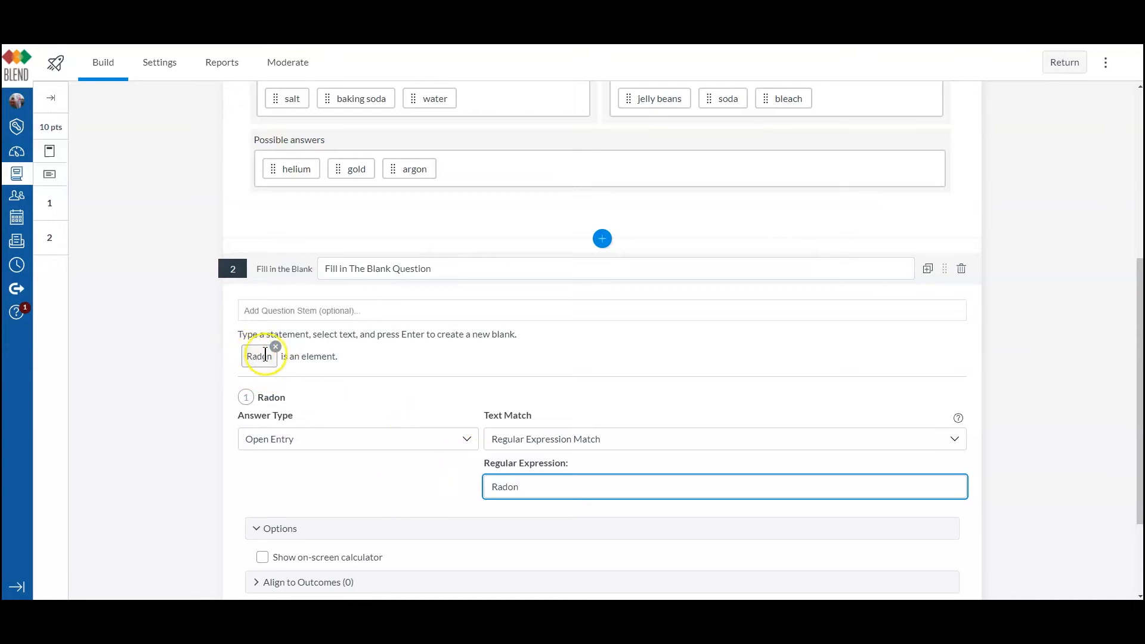
Step: Set the Radon blank's answer type to Word Bank and add "water" and "paper" as the other choices
click(468, 440)
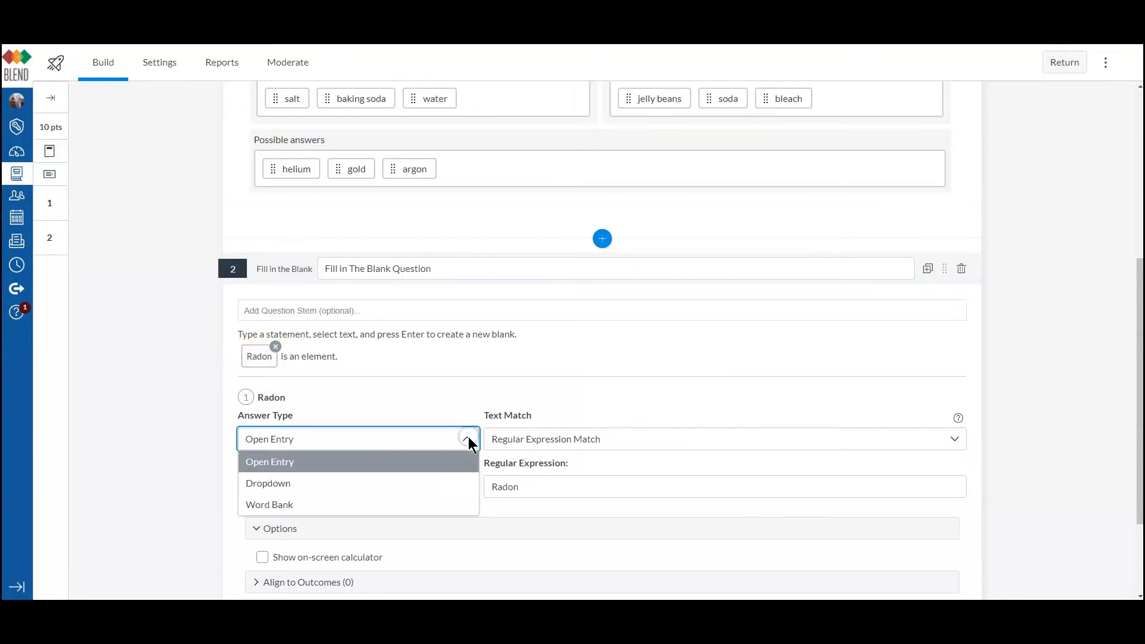
click(316, 488)
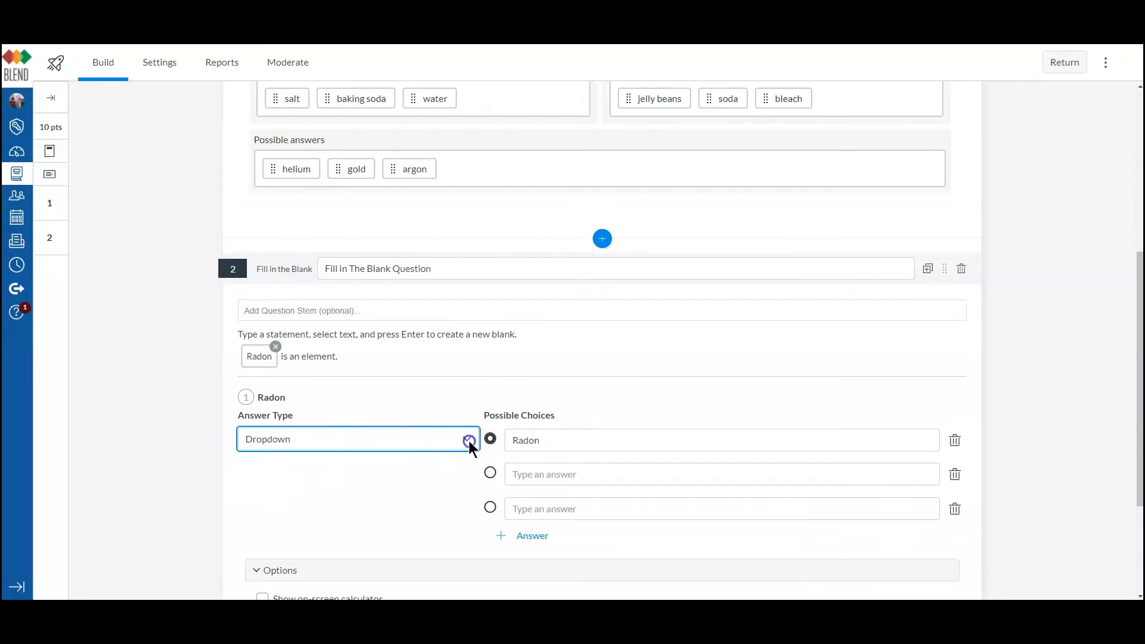
click(468, 440)
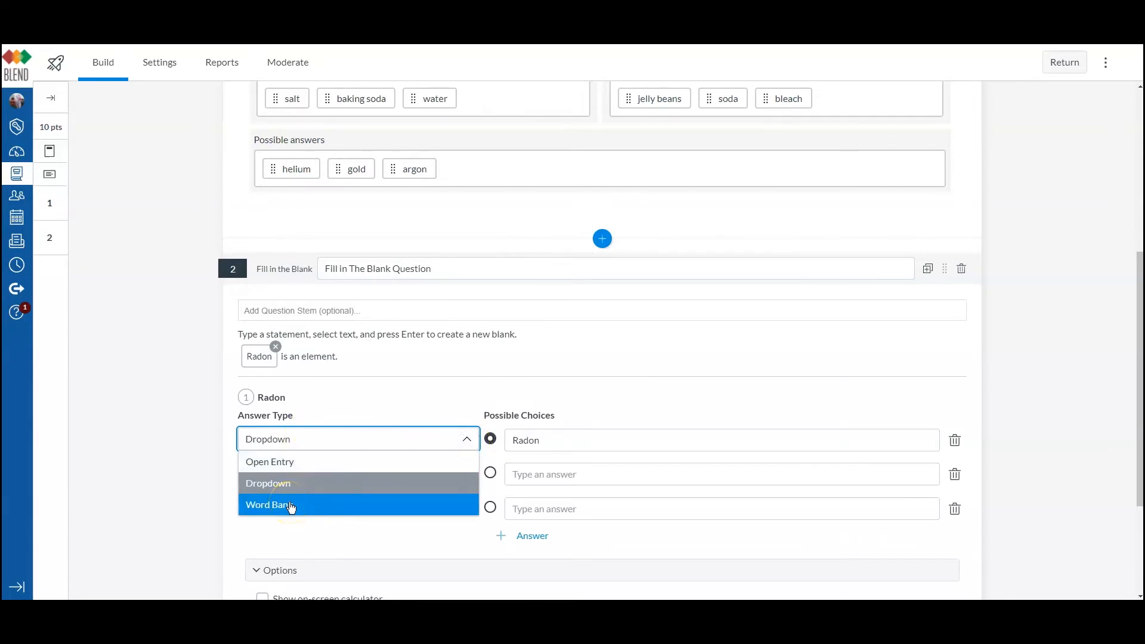
click(563, 475)
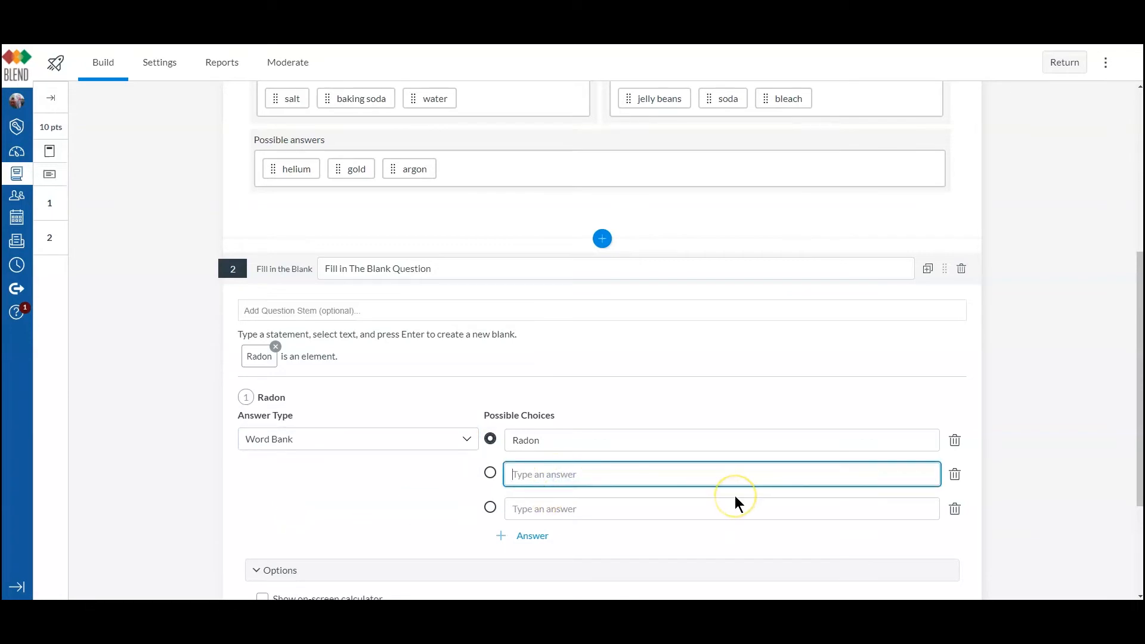
text(water)
click(567, 508)
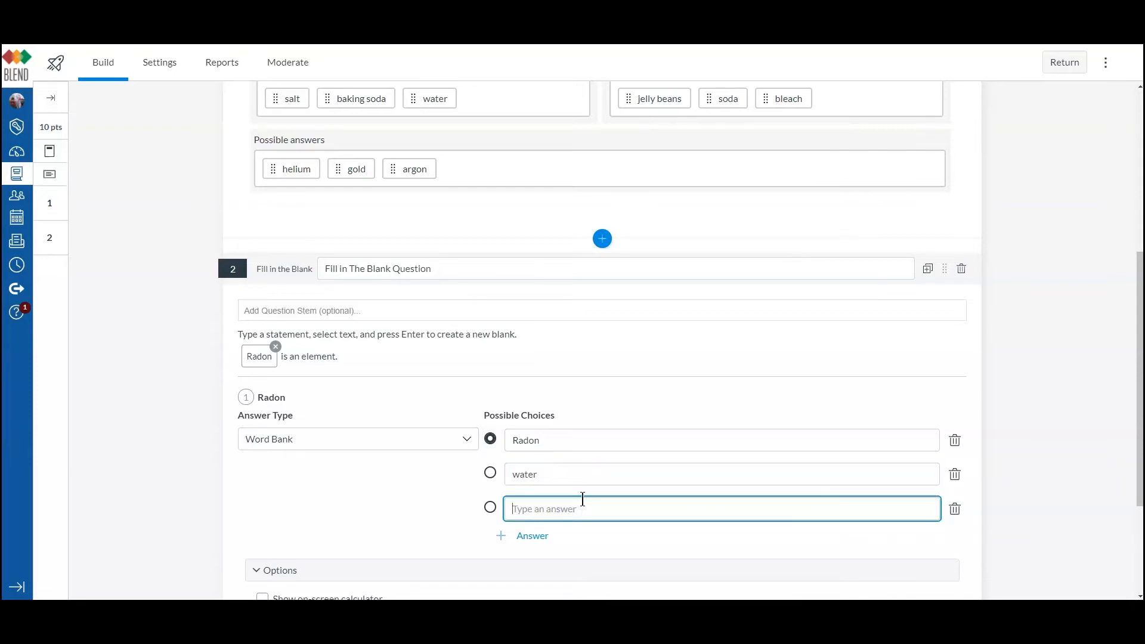
text(paper)
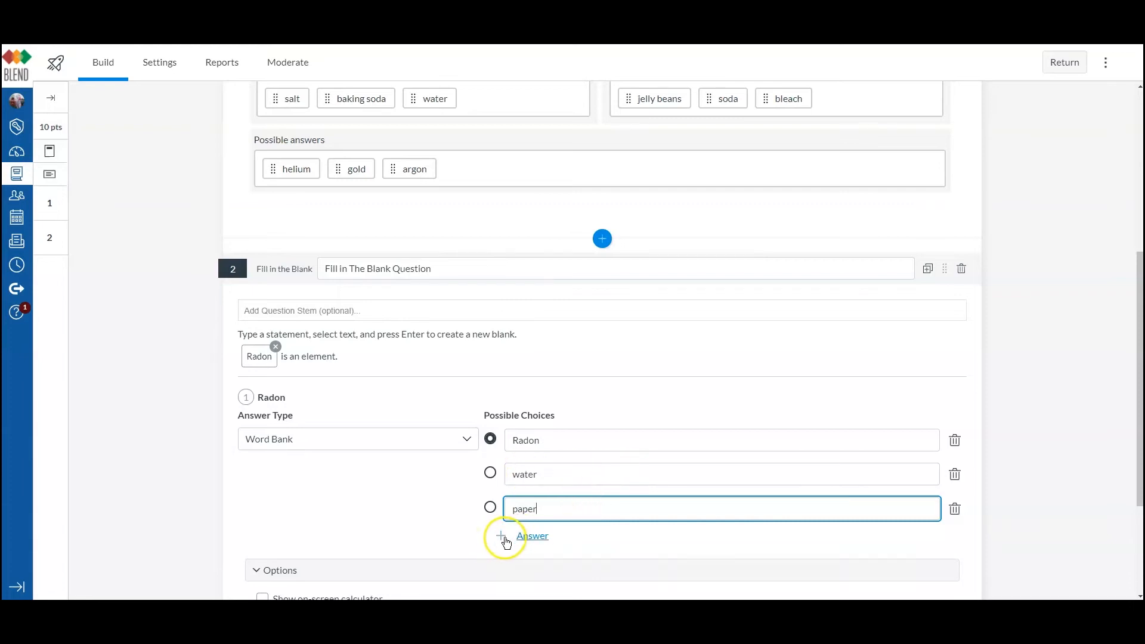
Step: Examine the question's Options, Align to Outcomes and Item Banking sections and review its answer setup
scroll(409, 511, down, 3)
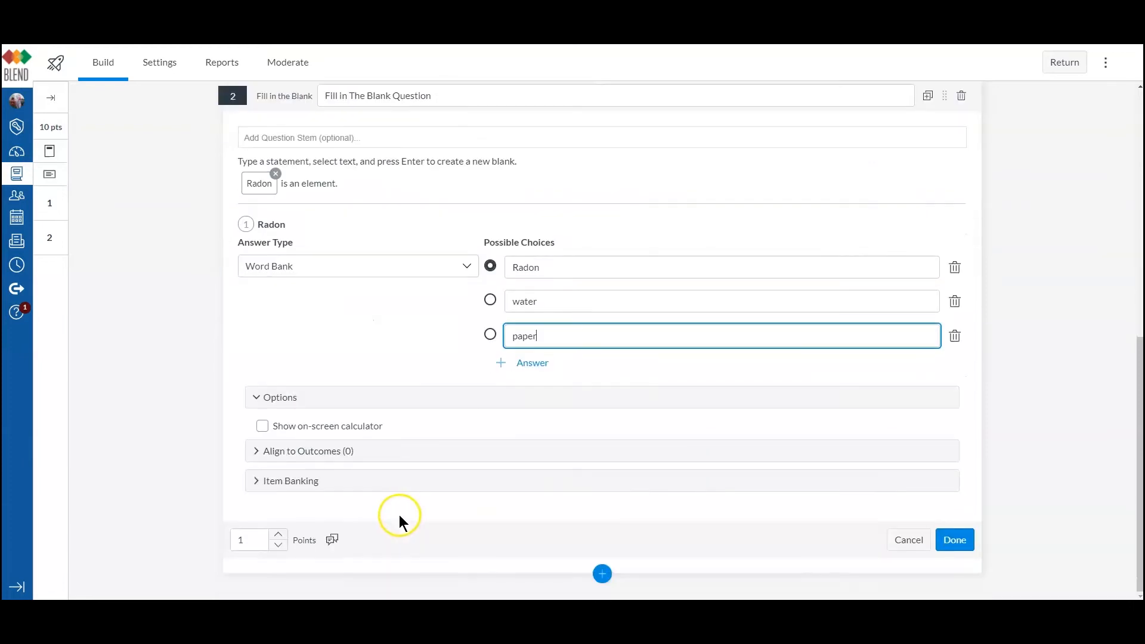
click(256, 398)
click(256, 417)
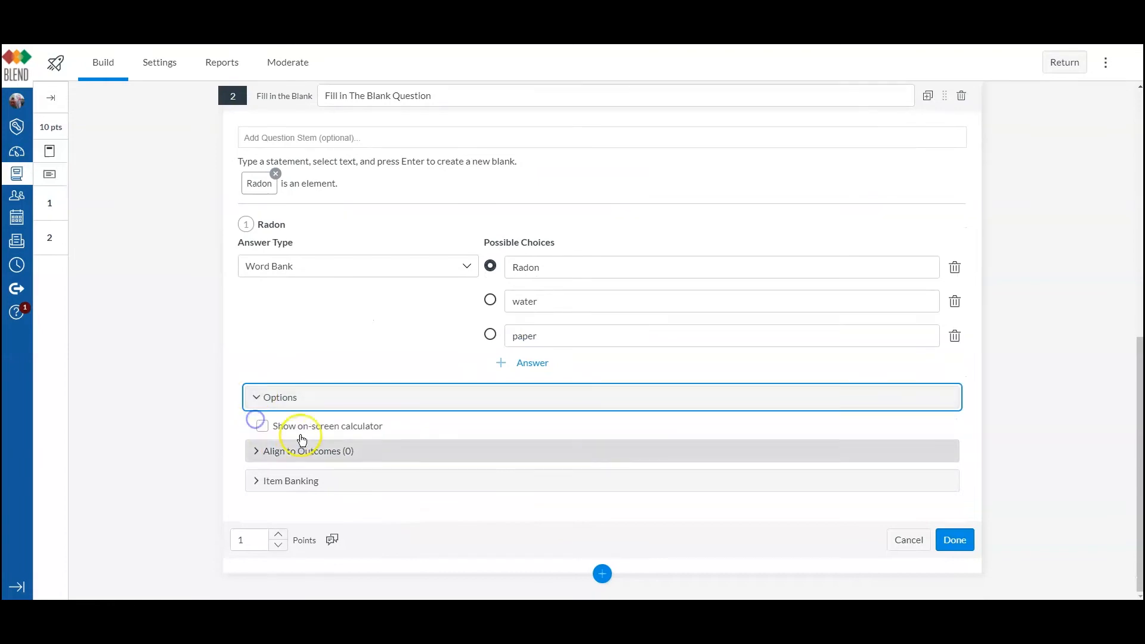
click(258, 399)
click(256, 454)
scroll(605, 555, down, 1)
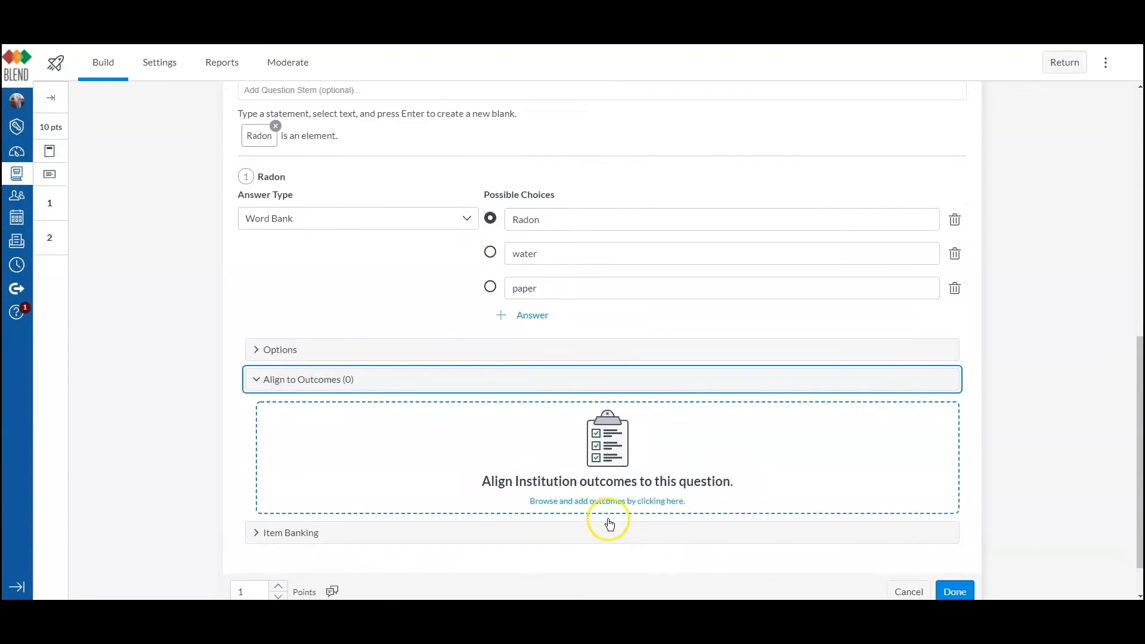
scroll(608, 524, down, 1)
click(257, 483)
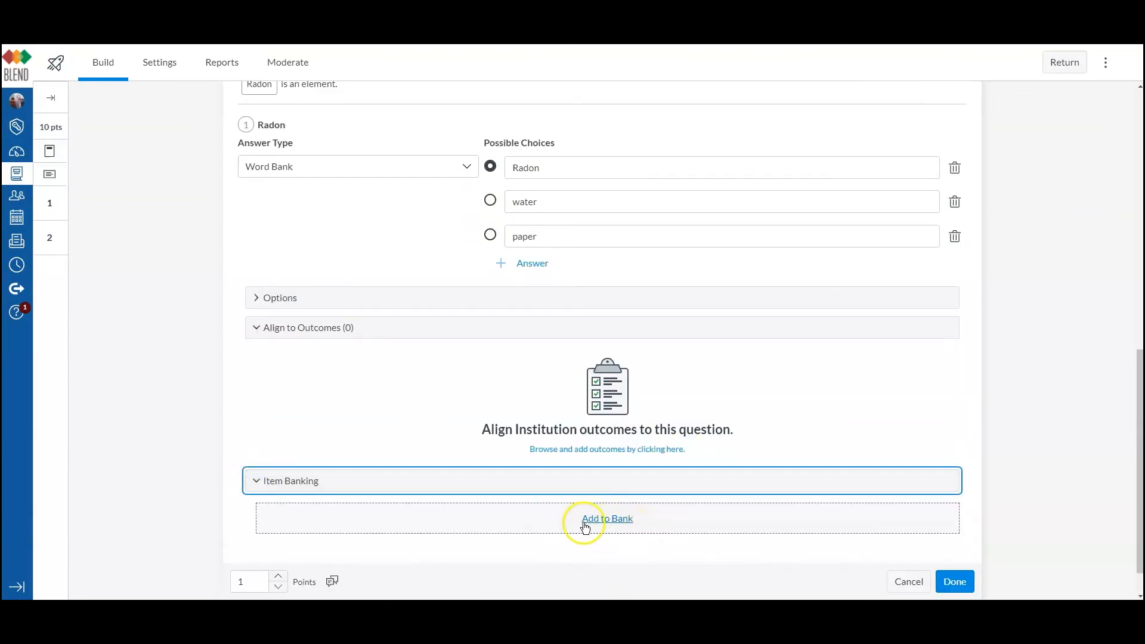
scroll(491, 498, up, 1)
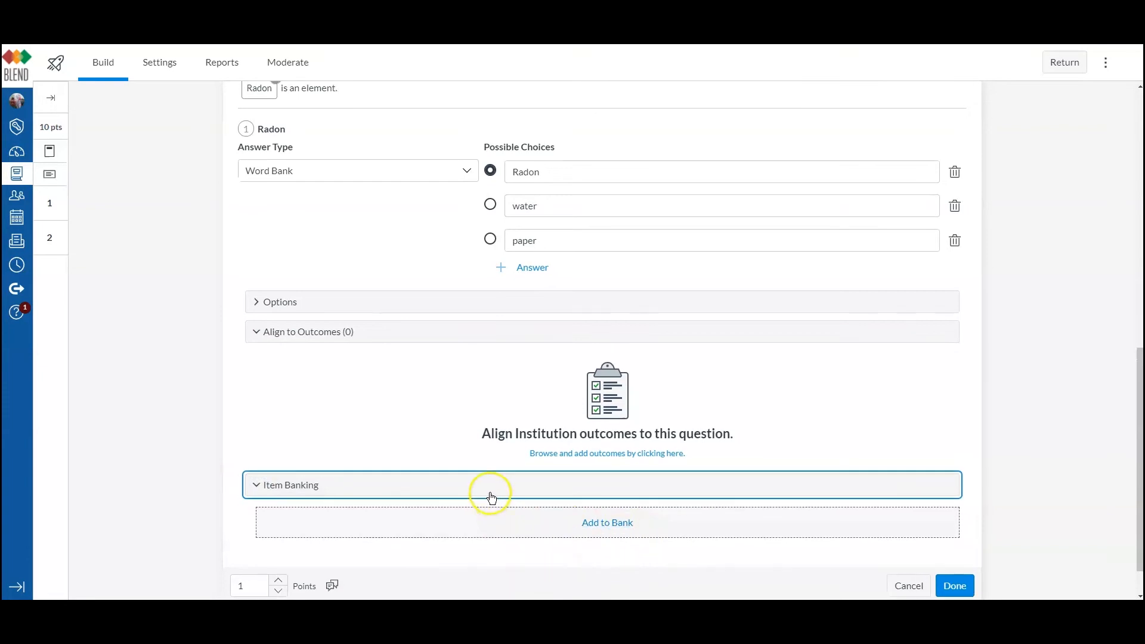
scroll(491, 498, up, 3)
scroll(486, 500, down, 3)
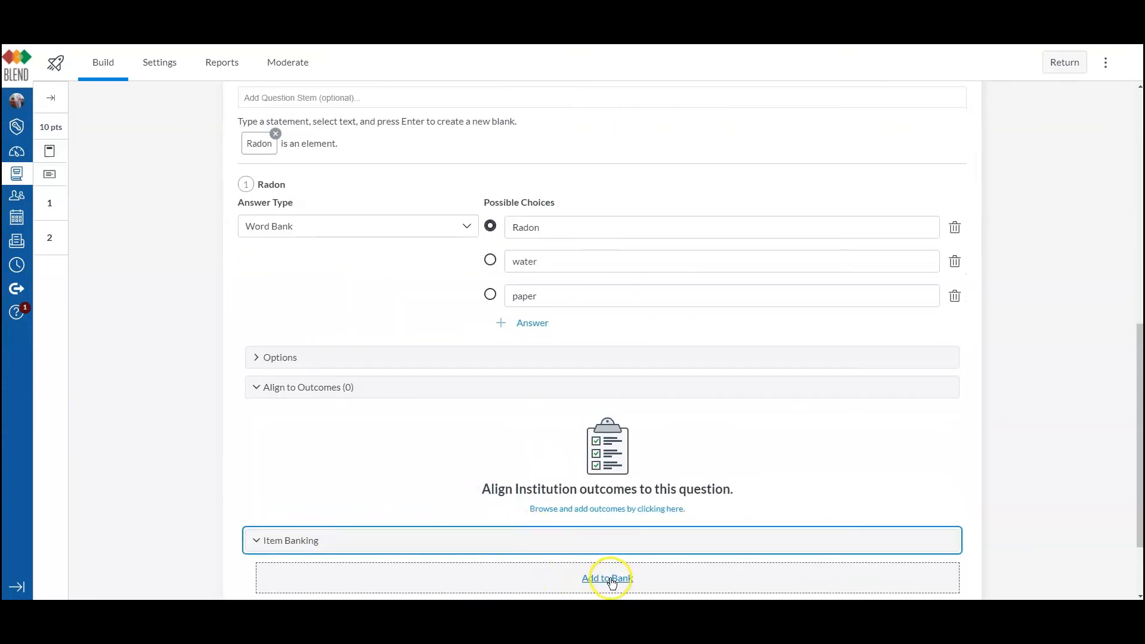
scroll(374, 302, up, 1)
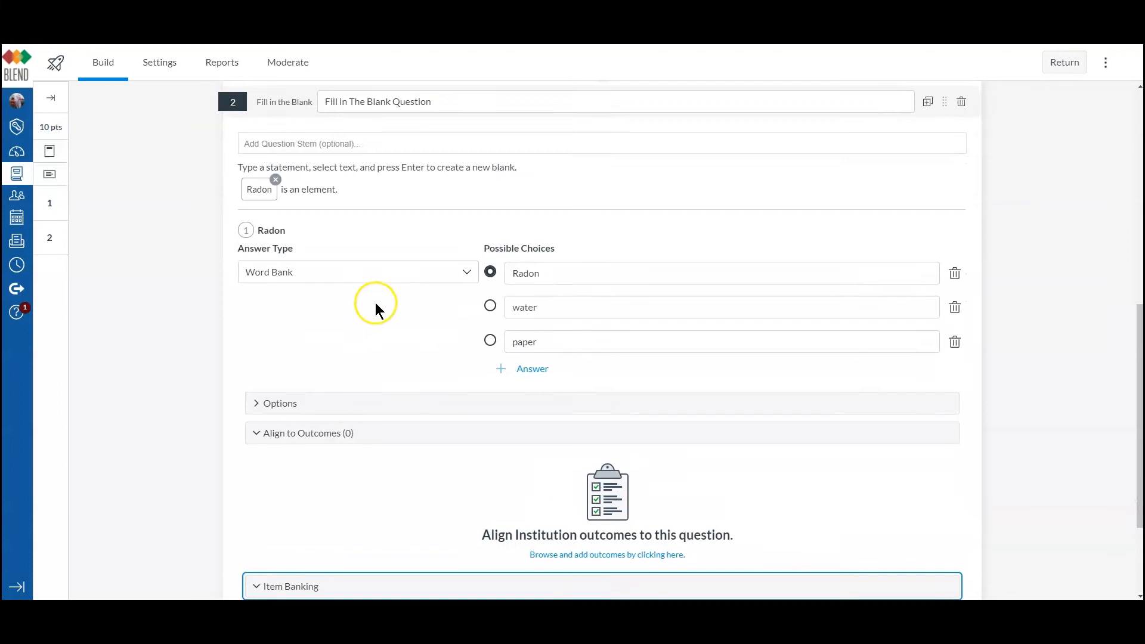
scroll(374, 302, up, 2)
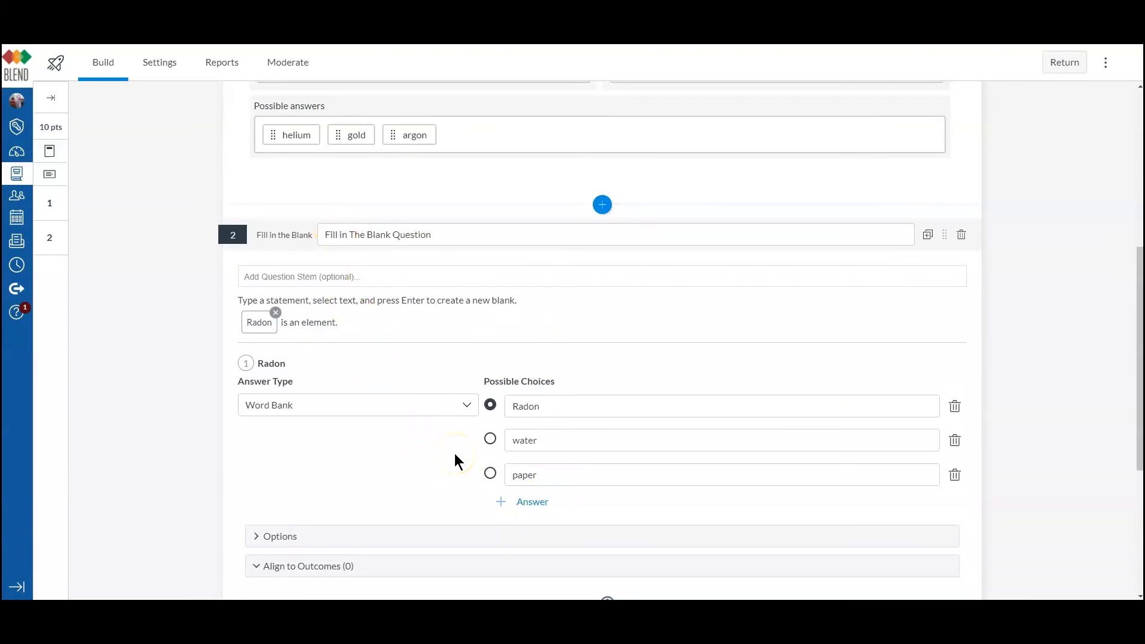
Step: Set the fill-in-the-blank question's value to 10 points and open its student feedback form
scroll(552, 358, down, 5)
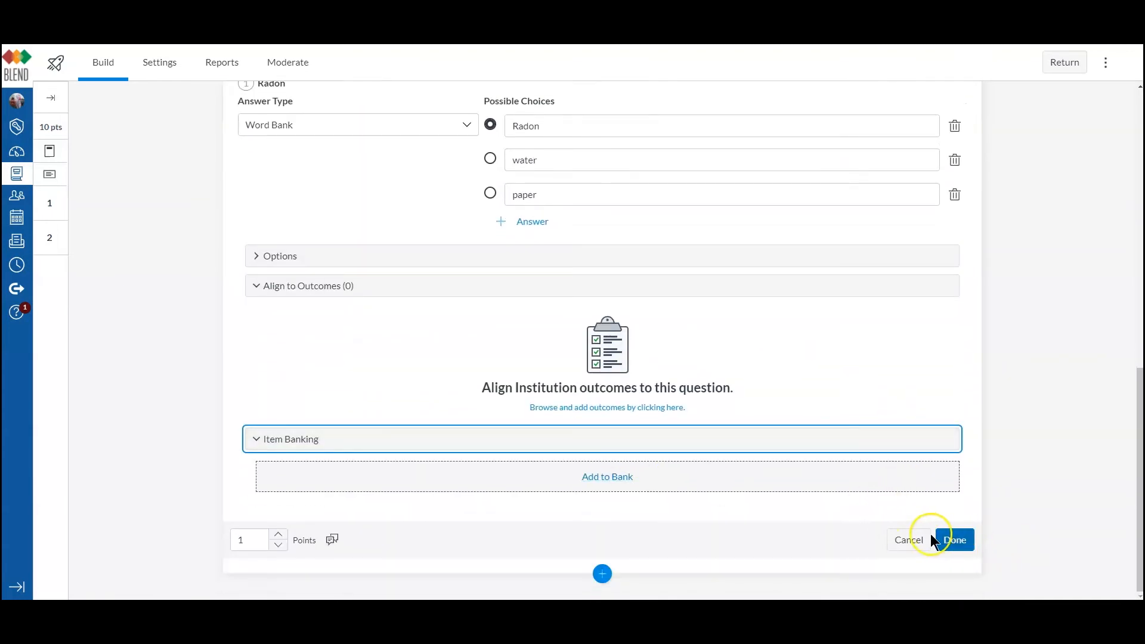
click(284, 535)
click(279, 535)
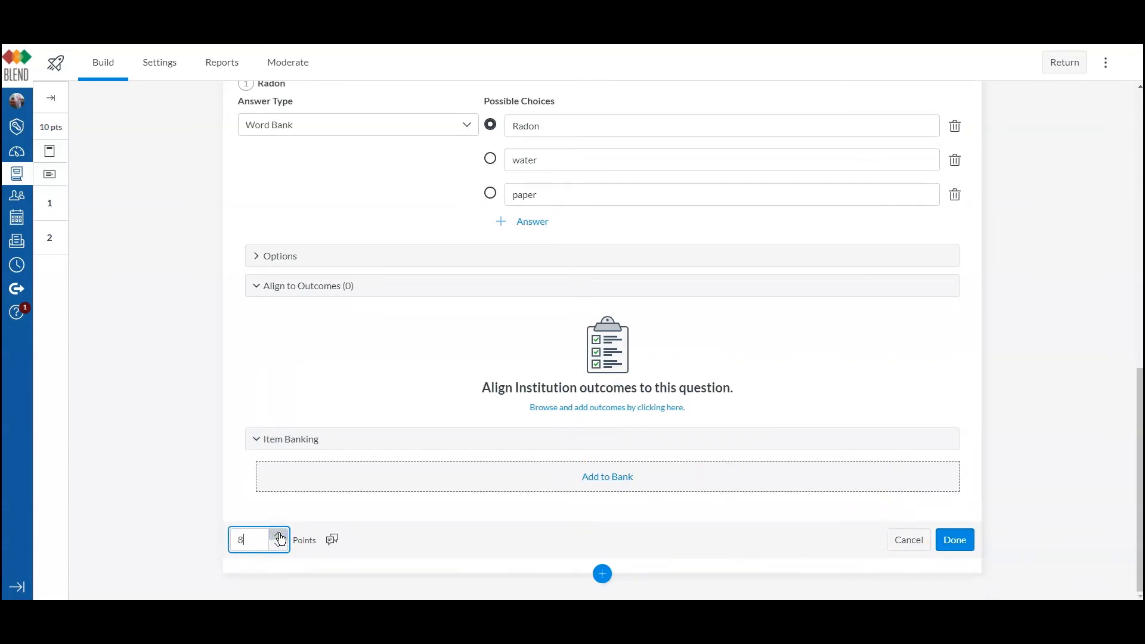
click(333, 542)
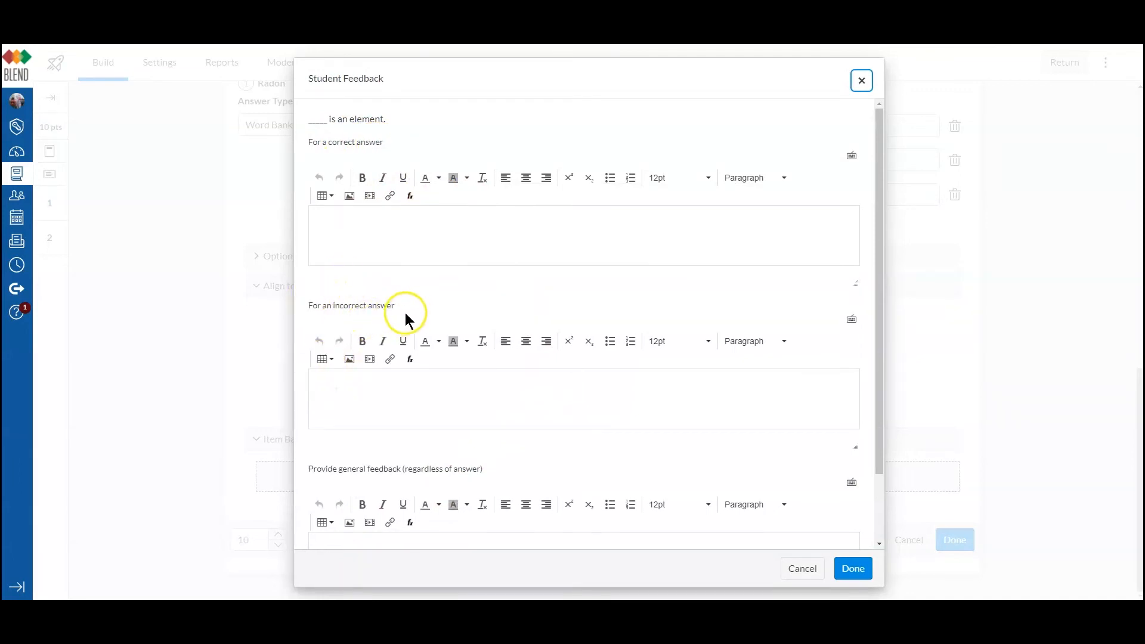
Step: Review the student feedback fields, close the form without adding feedback, and save the fill-in-the-blank question
scroll(502, 393, down, 2)
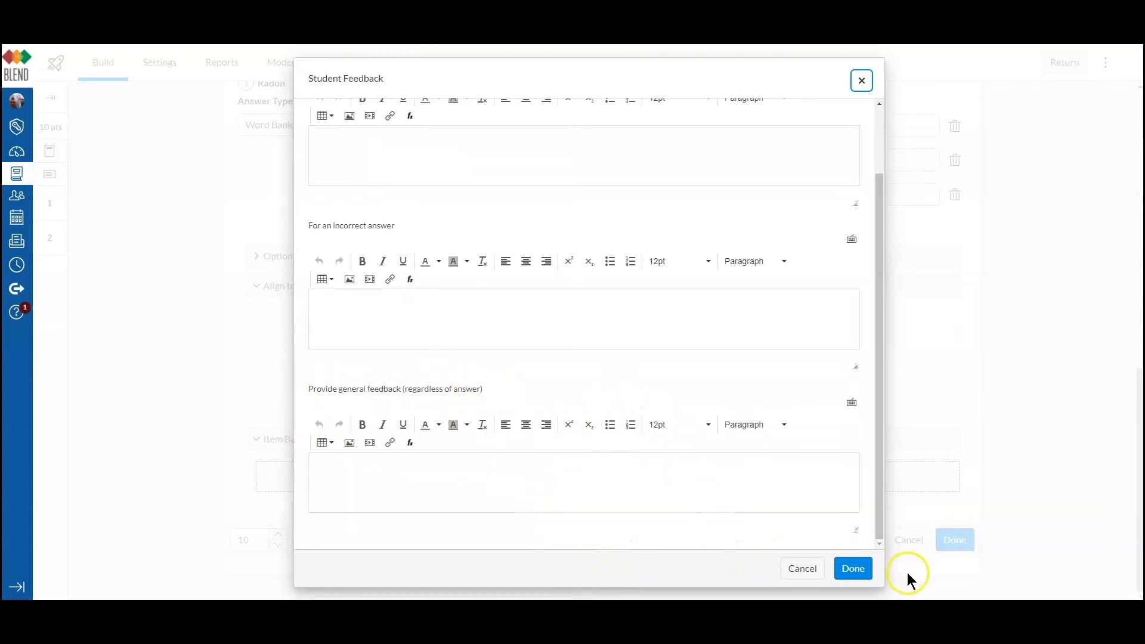
click(852, 568)
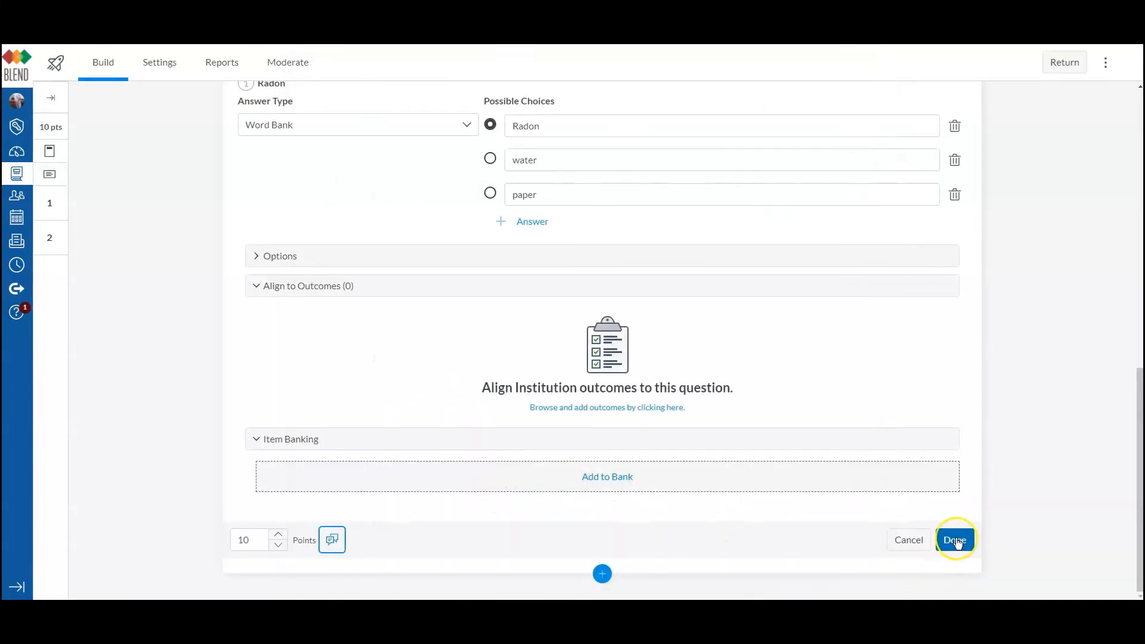
click(955, 540)
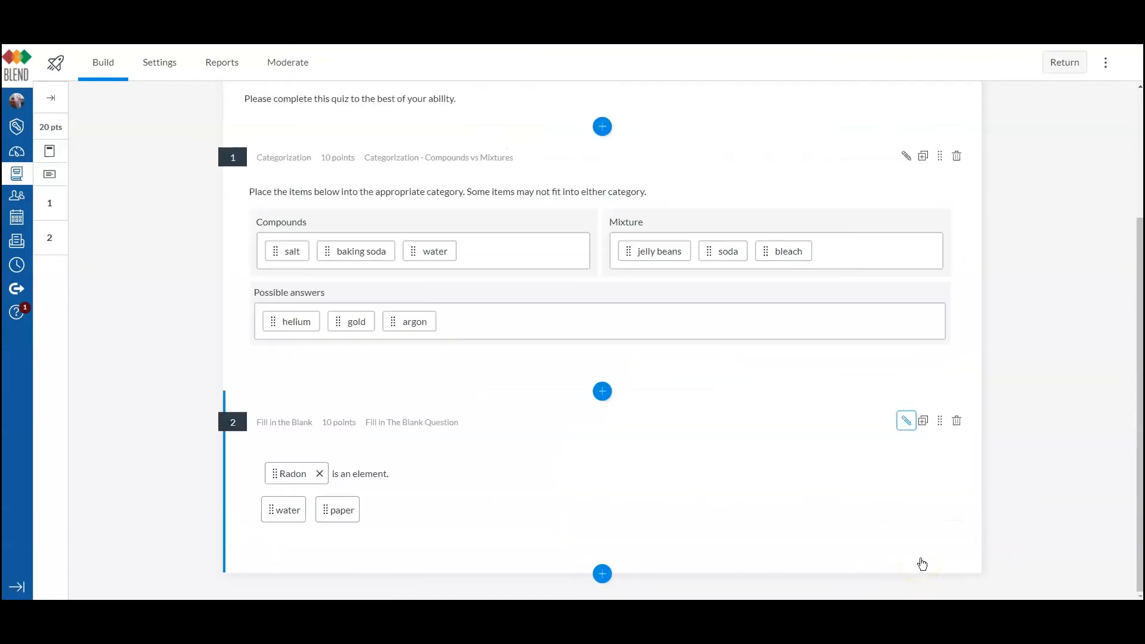
Step: Preview the "quiz demo" quiz as a student and go to the fill-in-the-blank question
scroll(1044, 247, up, 2)
scroll(1043, 247, down, 2)
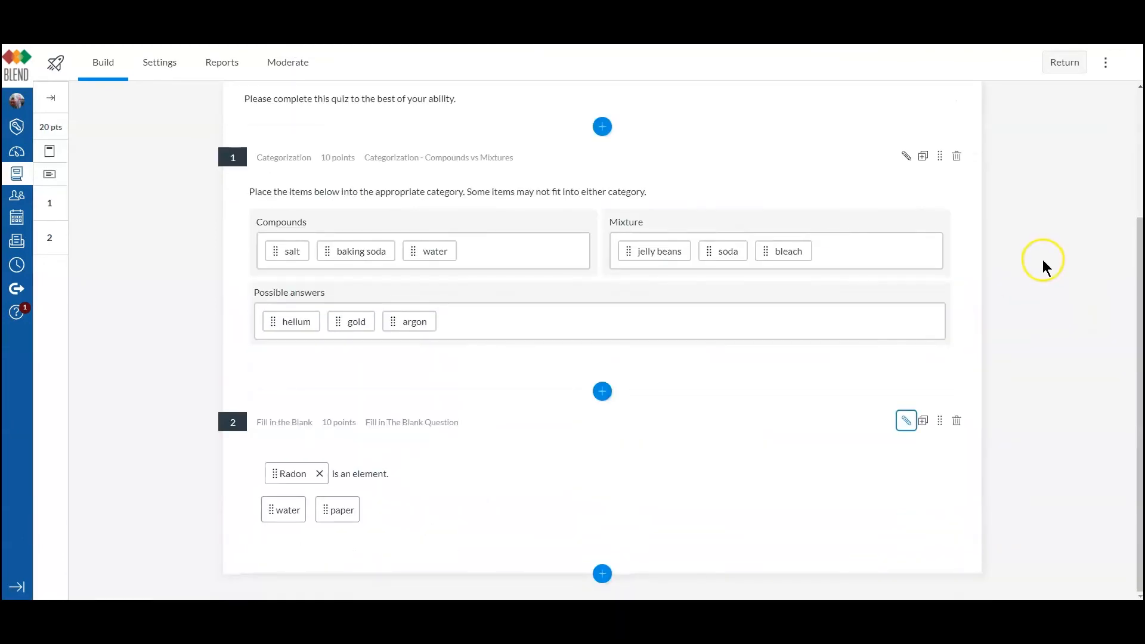
scroll(1042, 259, up, 3)
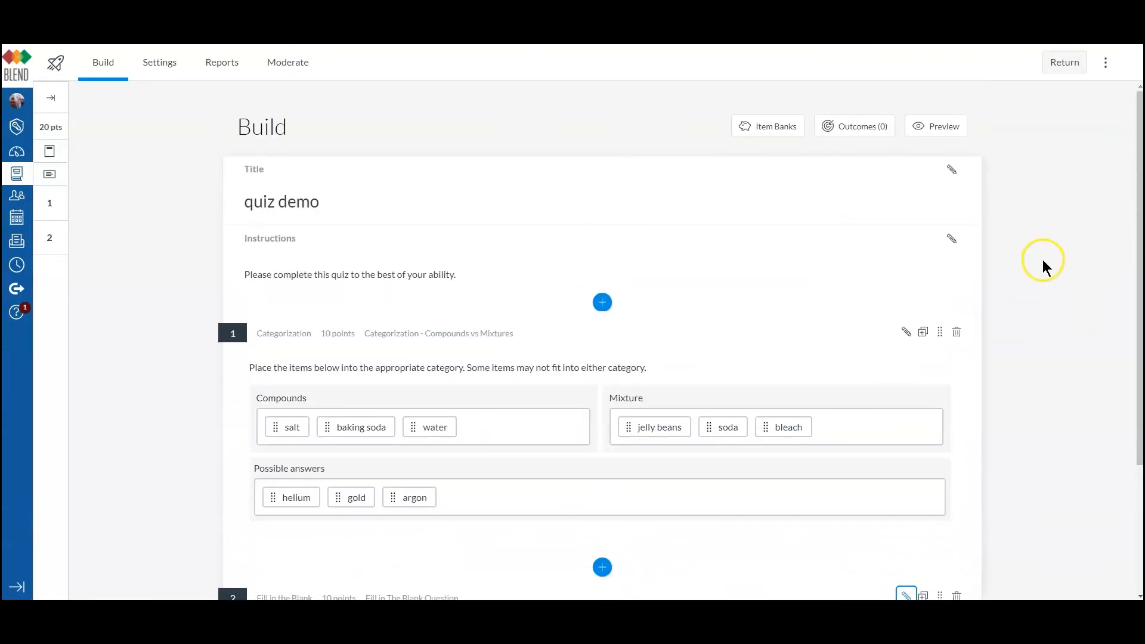
click(939, 126)
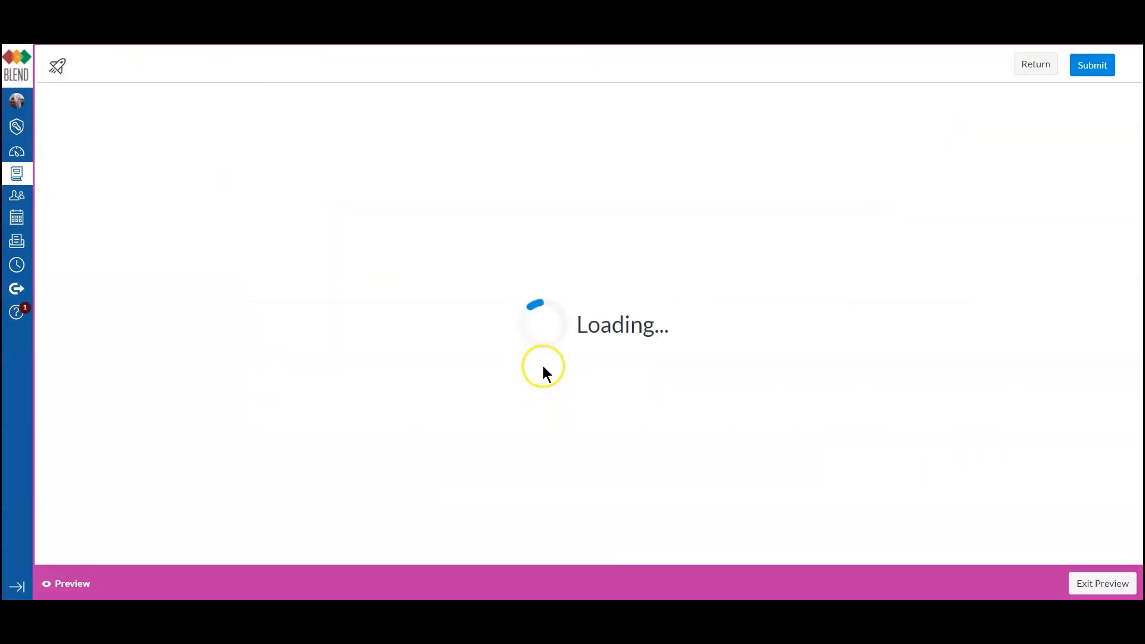
scroll(577, 357, down, 1)
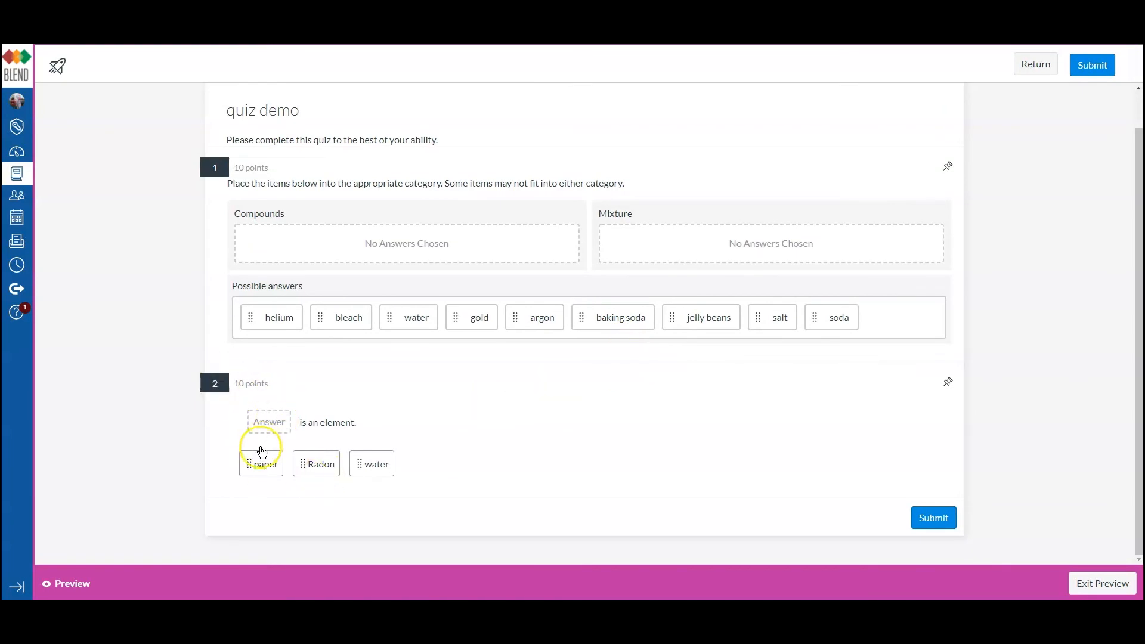
Step: Test the word bank in question 2 by filling the blank with Radon, replacing it with water, and putting Radon back
drag(312, 463, 271, 426)
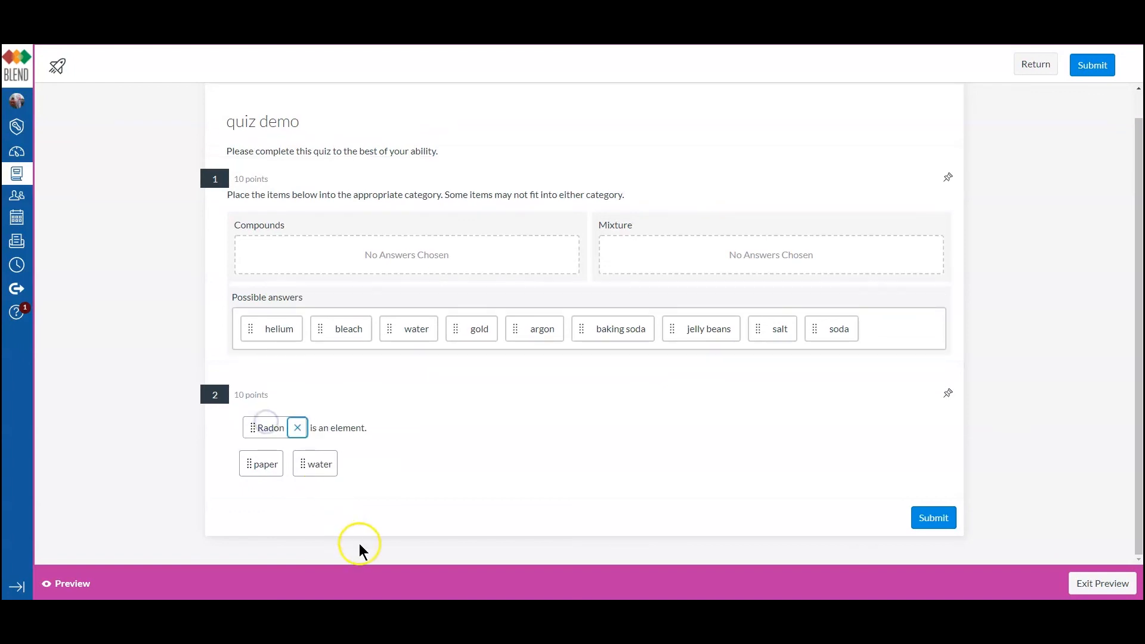
drag(310, 465, 271, 435)
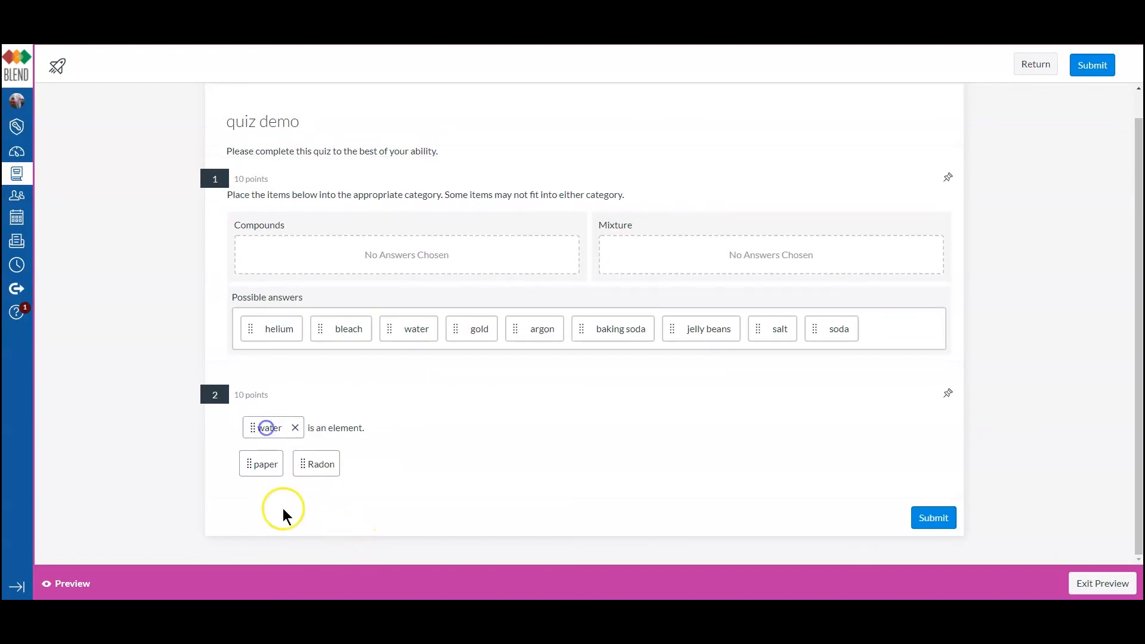
drag(315, 470, 274, 435)
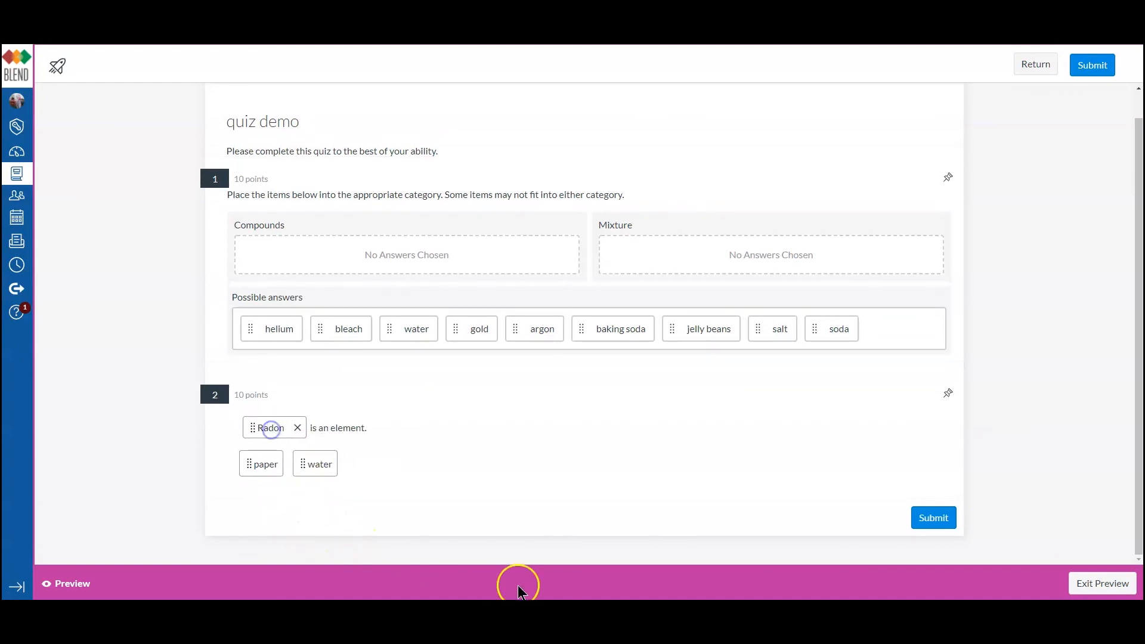